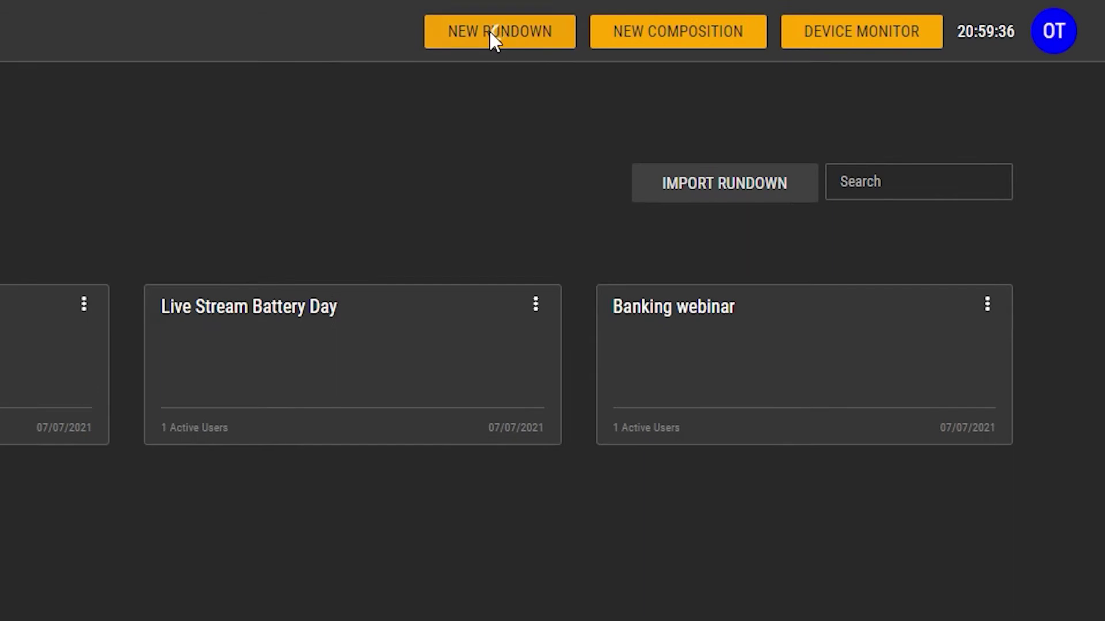
Start a new rundown and select its current title so it can be renamed Luma
{"action": "left_click", "coordinate": [661, 23]}
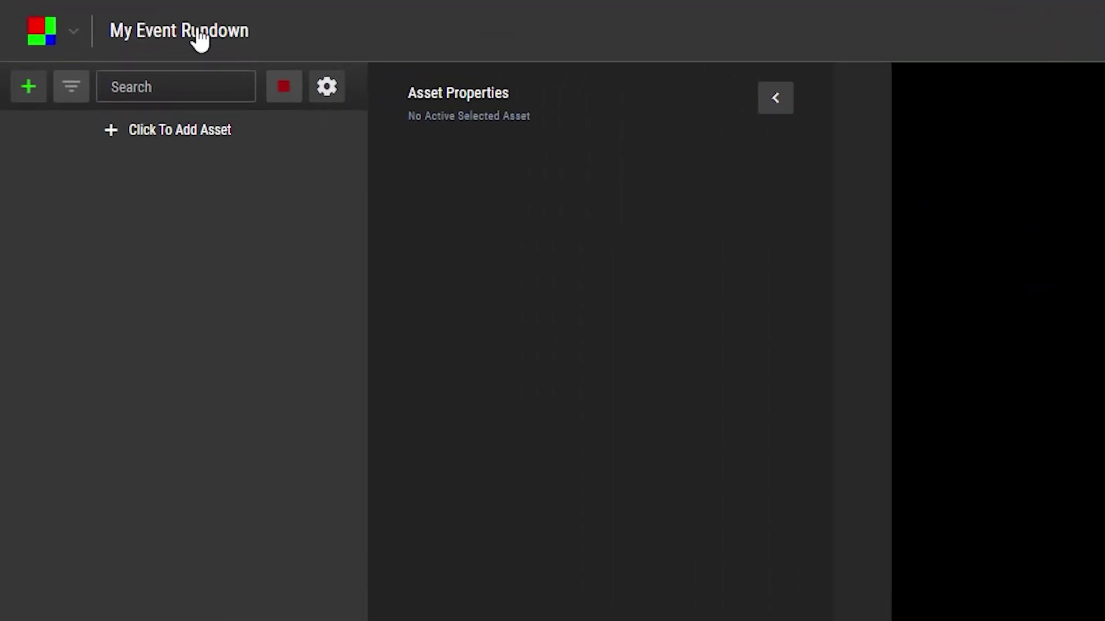
{"action": "left_click", "coordinate": [199, 36]}
{"action": "left_click_drag", "start_coordinate": [542, 215], "coordinate": [413, 220]}
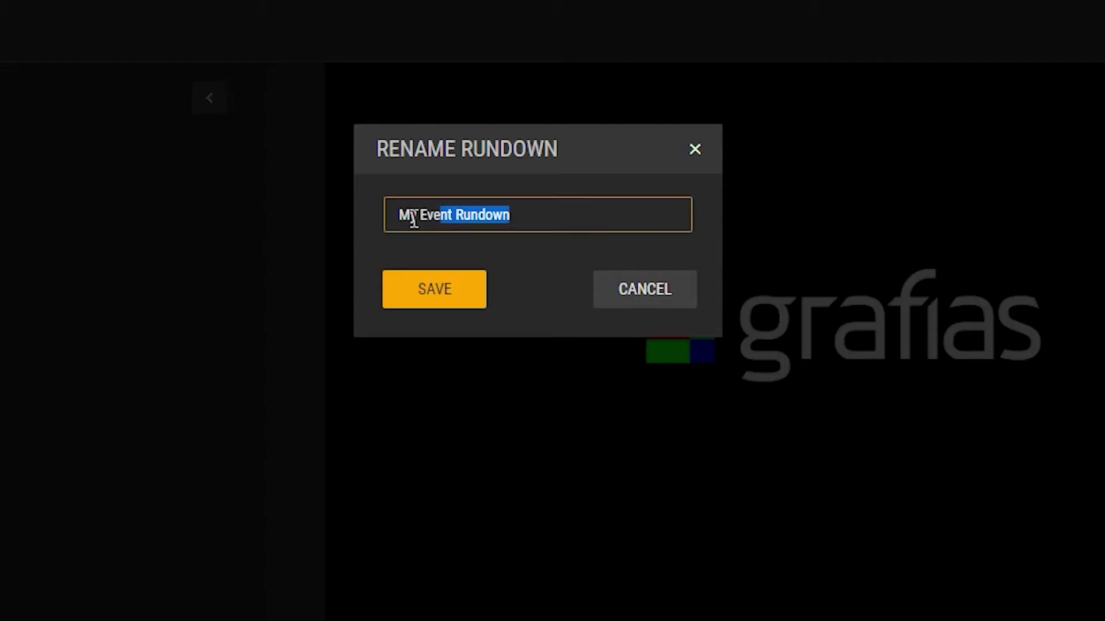
{"action": "type", "text": "Luma"}
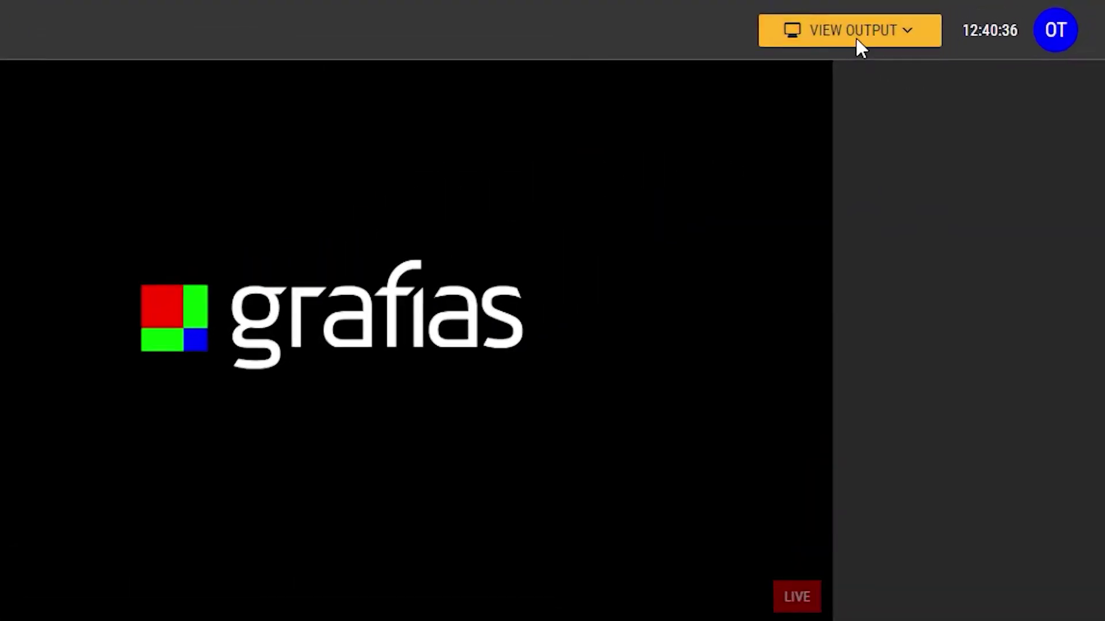
Open output management and keep the new output at FHD 1920x1080
{"action": "left_click", "coordinate": [850, 35]}
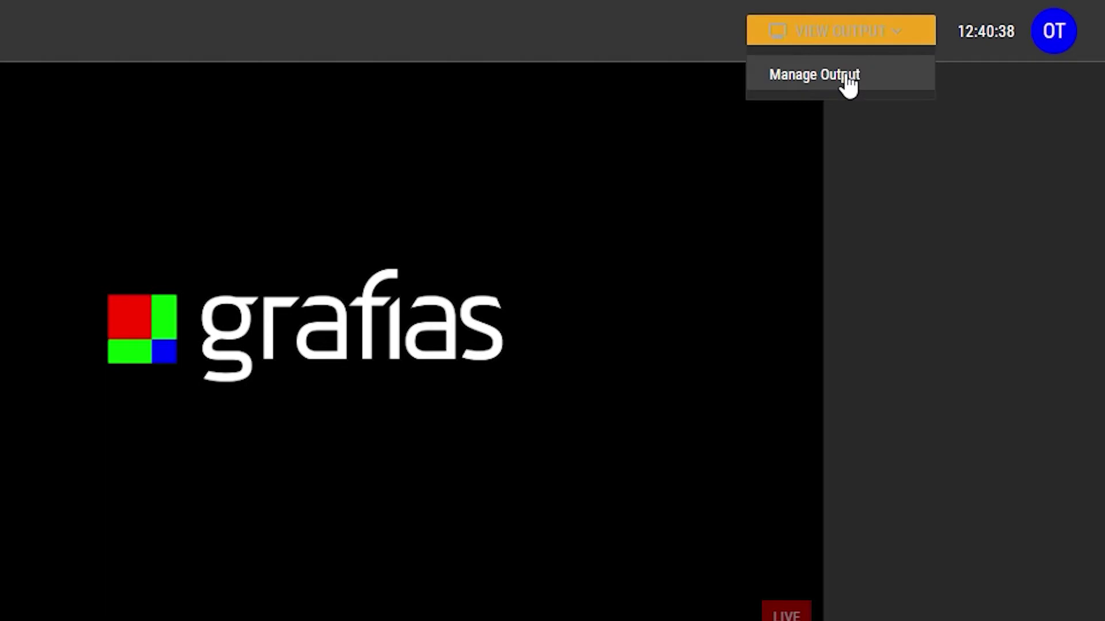
{"action": "left_click", "coordinate": [814, 74]}
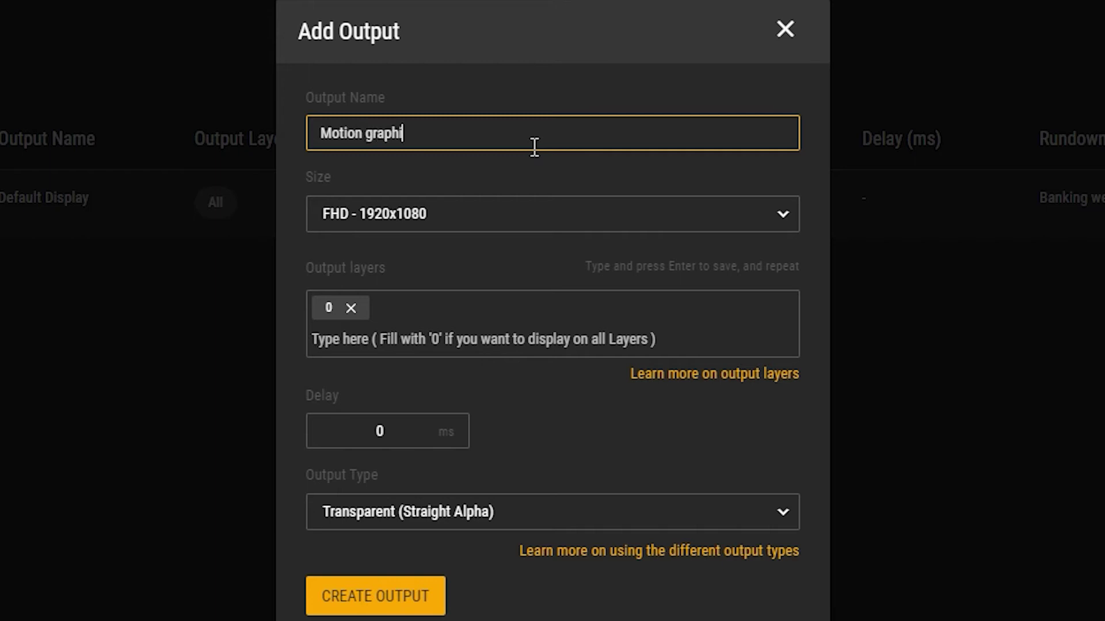
{"action": "left_click", "coordinate": [488, 205]}
{"action": "left_click", "coordinate": [471, 259]}
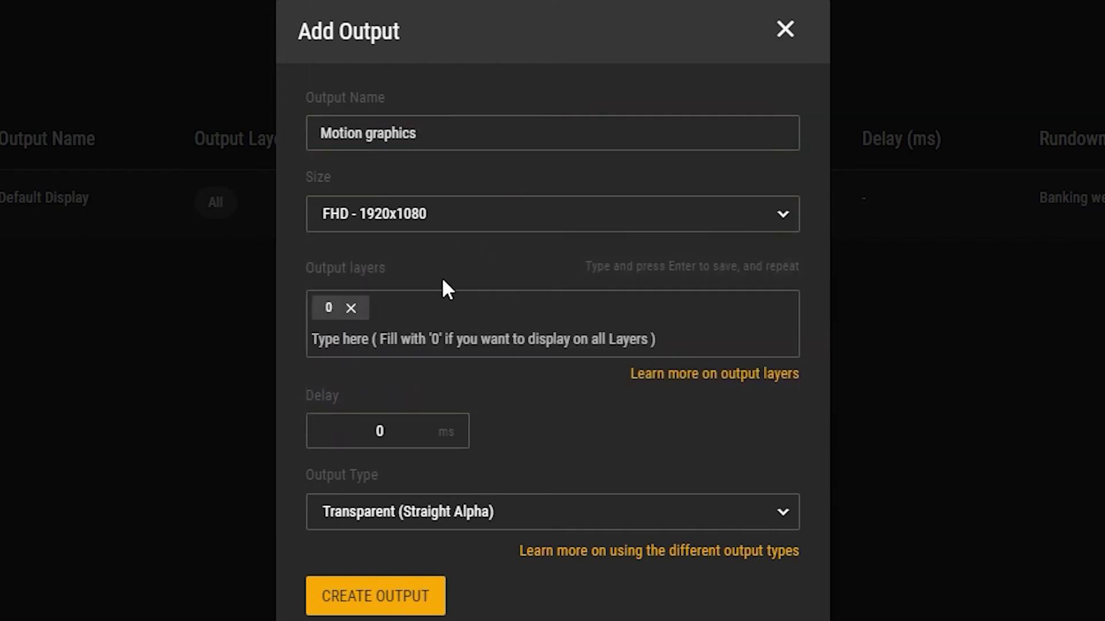
Replace layer 0 with layers 5, 6 and 7 and set the type to Black (Luma Key)
{"action": "left_click", "coordinate": [352, 308]}
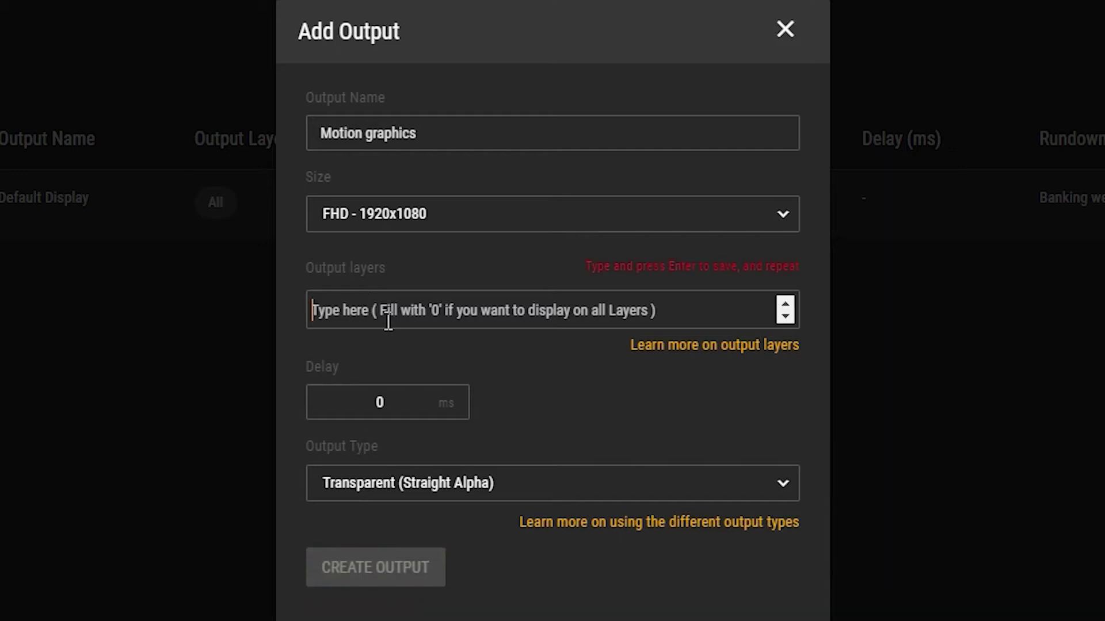
{"action": "type", "text": "5"}
{"action": "key", "text": "Return"}
{"action": "type", "text": "5 6"}
{"action": "key", "text": "Return"}
{"action": "type", "text": "7"}
{"action": "key", "text": "Return"}
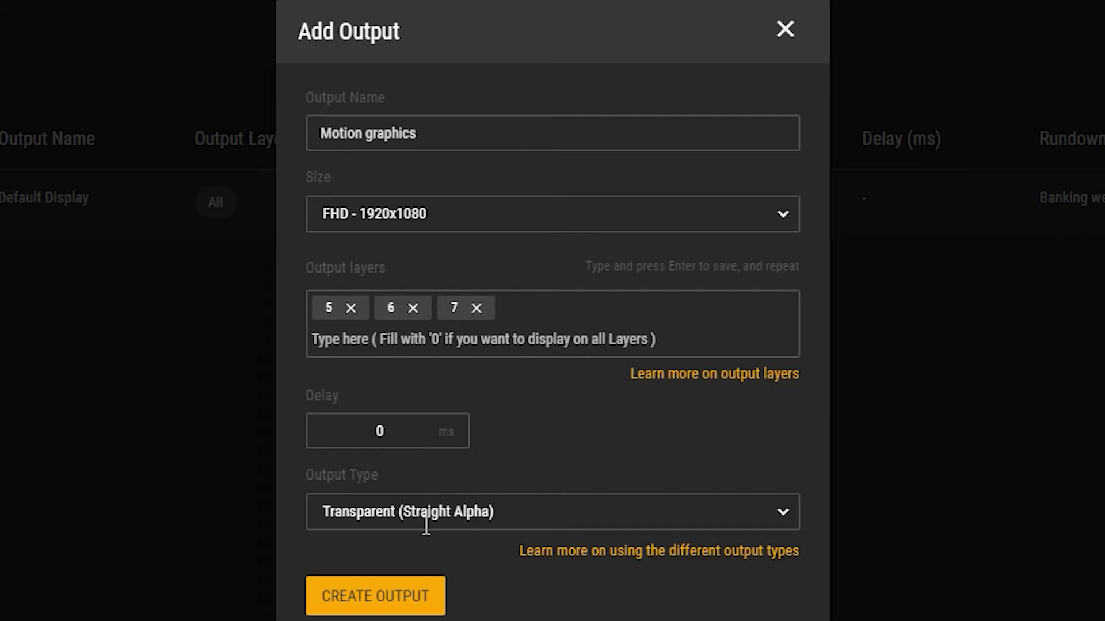
{"action": "left_click", "coordinate": [517, 511]}
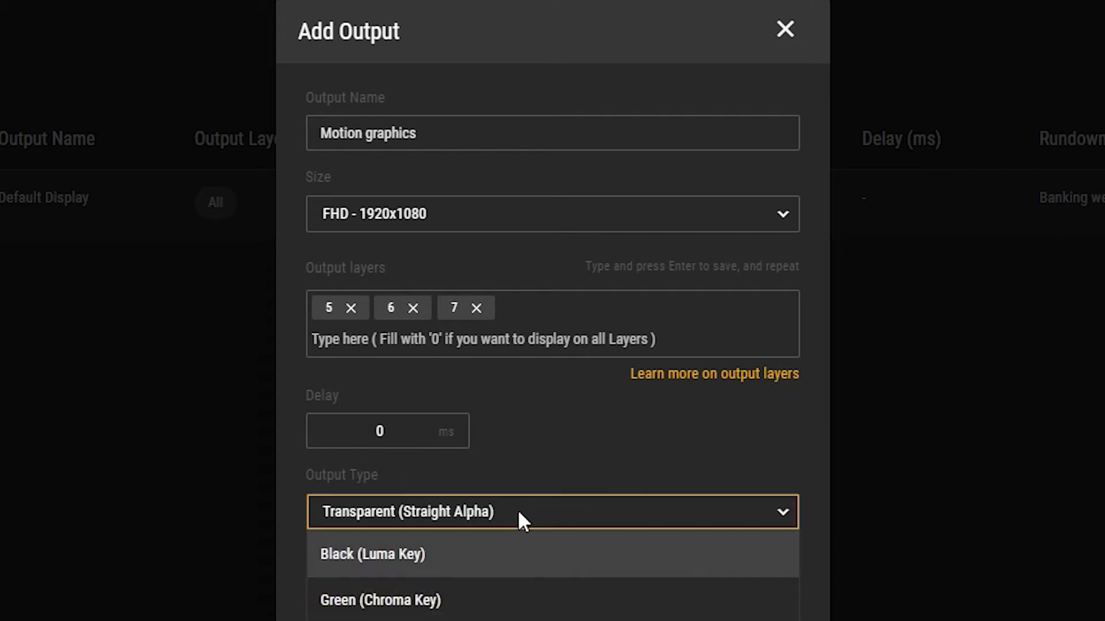
{"action": "left_click", "coordinate": [365, 559]}
Create the Motion graphics output and reopen the Luma rundown
{"action": "left_click", "coordinate": [374, 595]}
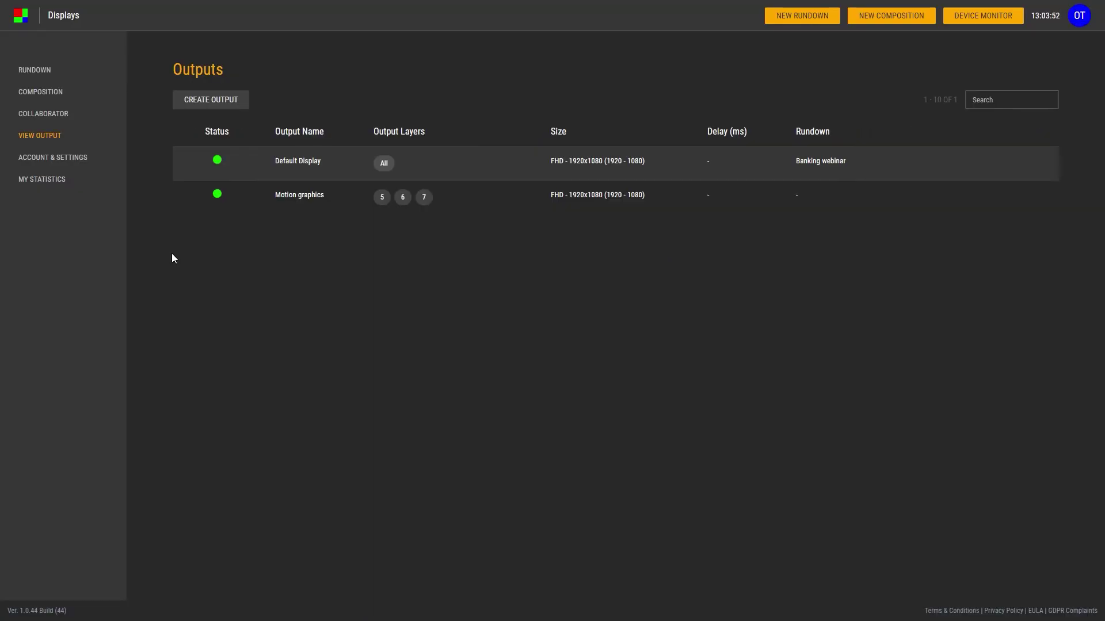
{"action": "left_click", "coordinate": [35, 70]}
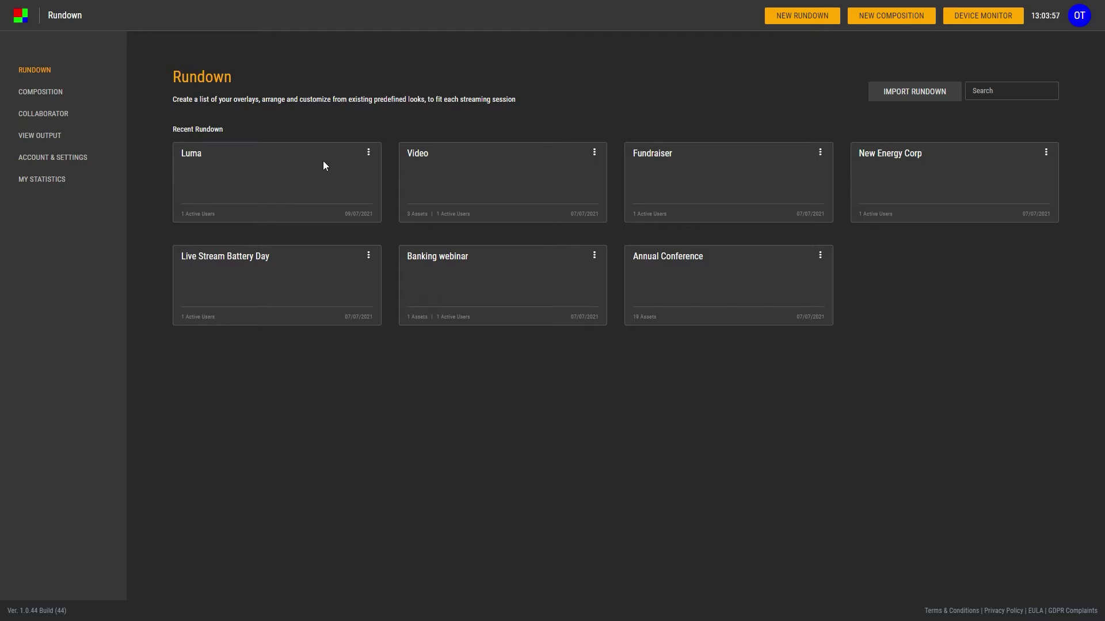
{"action": "left_click", "coordinate": [323, 161]}
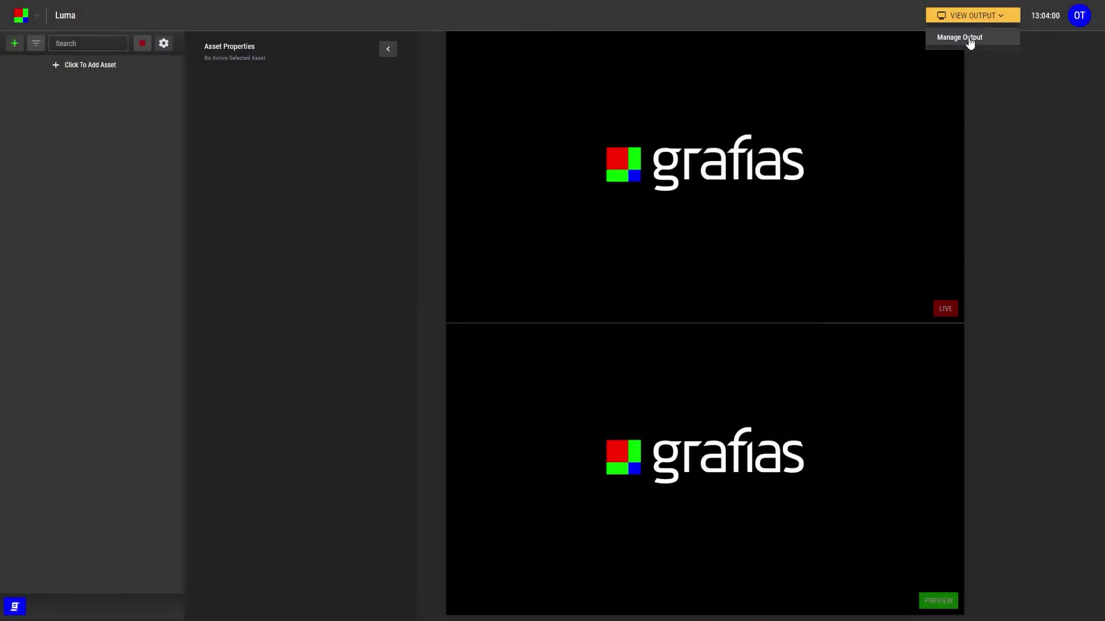
Publish the Luma rundown to Motion graphics, save, and confirm the active output
{"action": "left_click", "coordinate": [959, 38]}
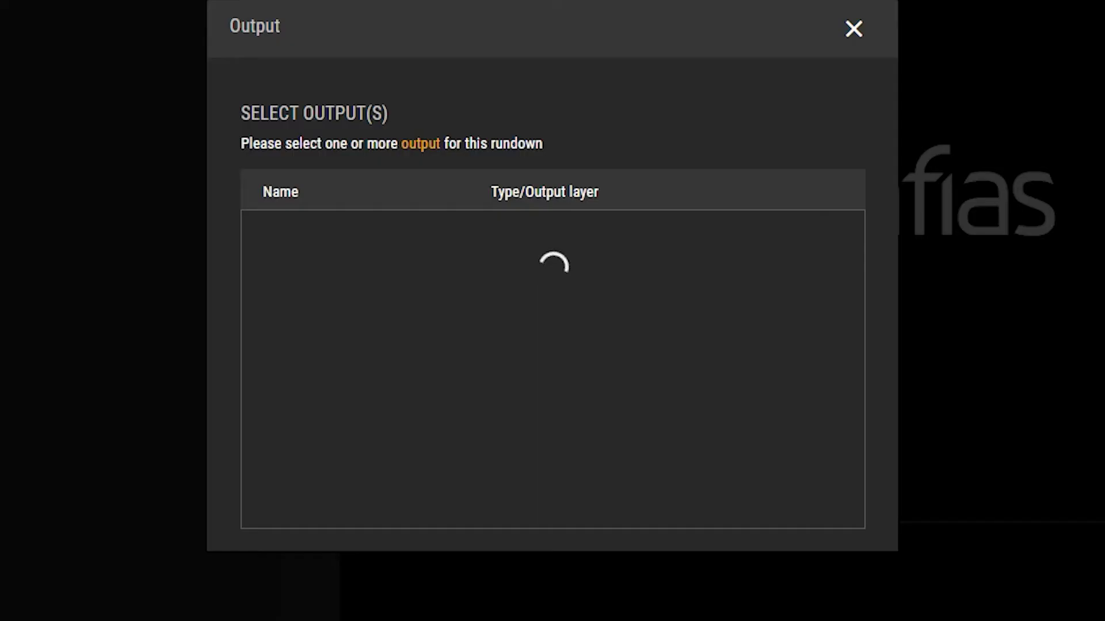
{"action": "left_click", "coordinate": [776, 289]}
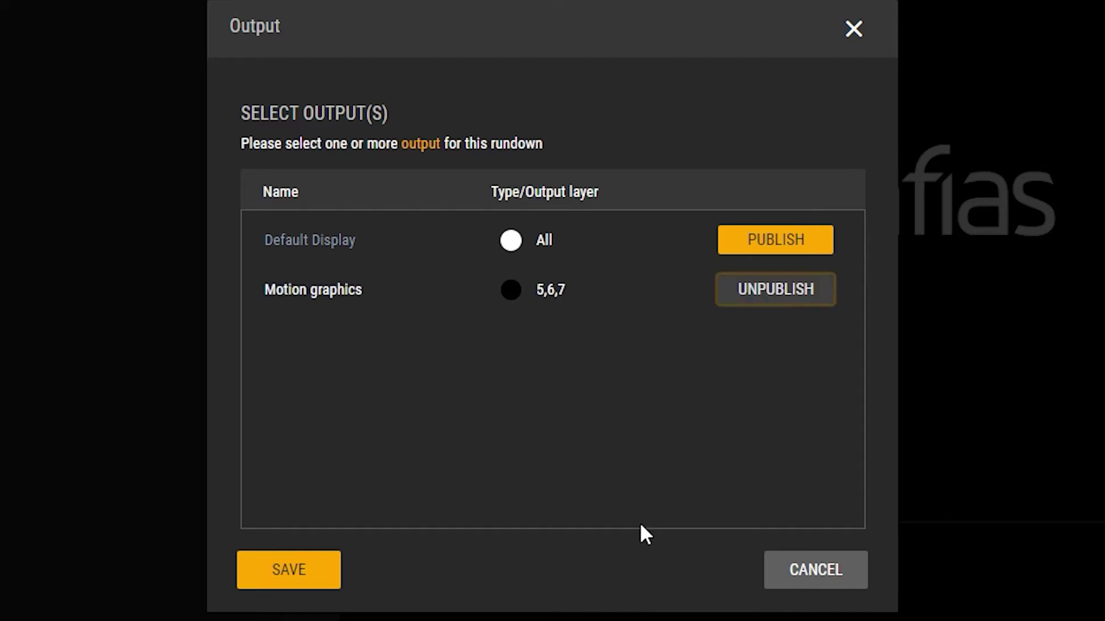
{"action": "left_click", "coordinate": [289, 569]}
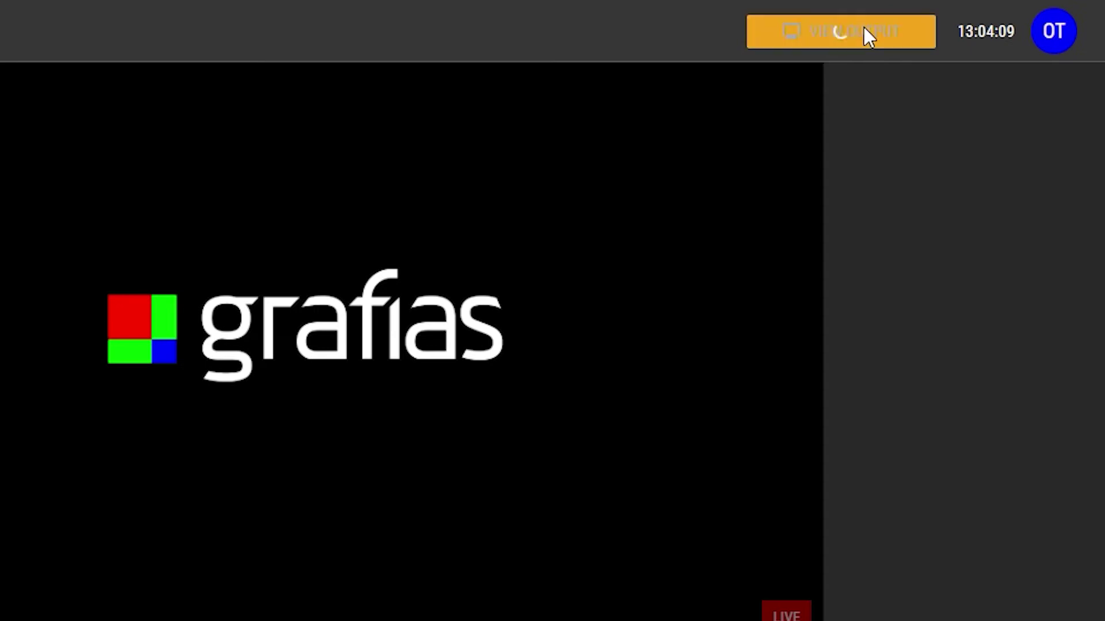
{"action": "left_click", "coordinate": [863, 27]}
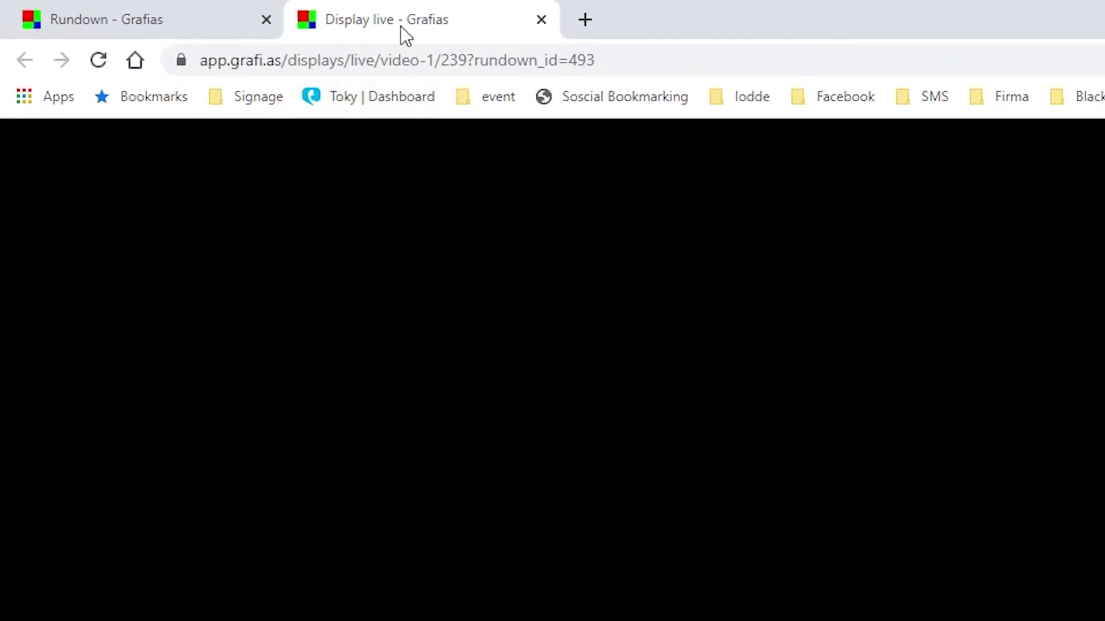
Detach the Display live tab into its own window and make it full screen with F11
{"action": "left_click_drag", "start_coordinate": [400, 26], "coordinate": [607, 178]}
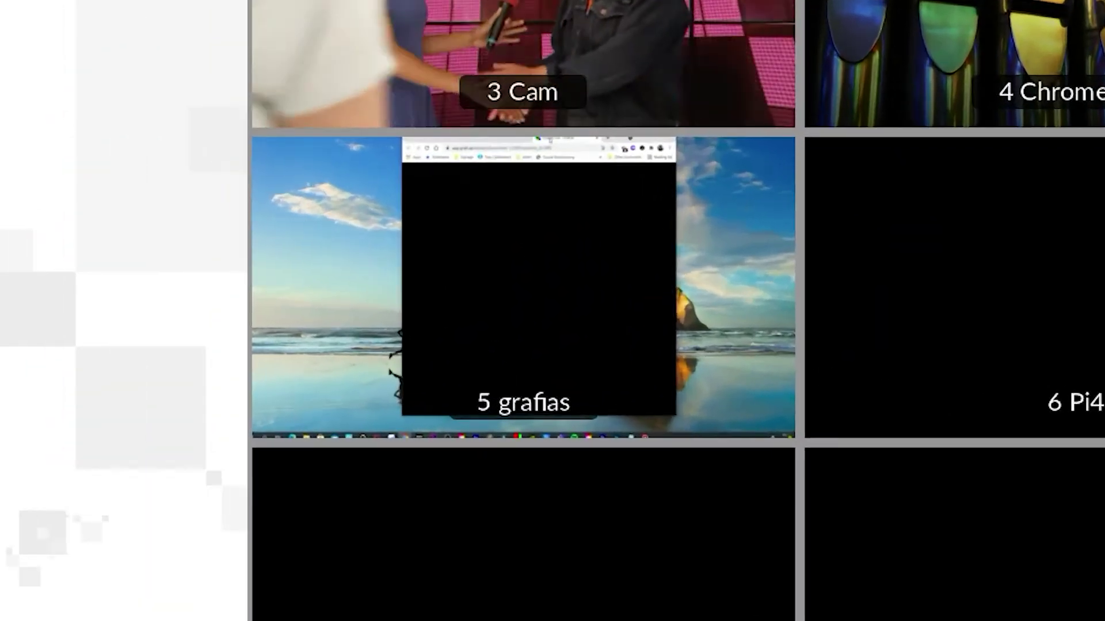
{"action": "key", "text": "F11"}
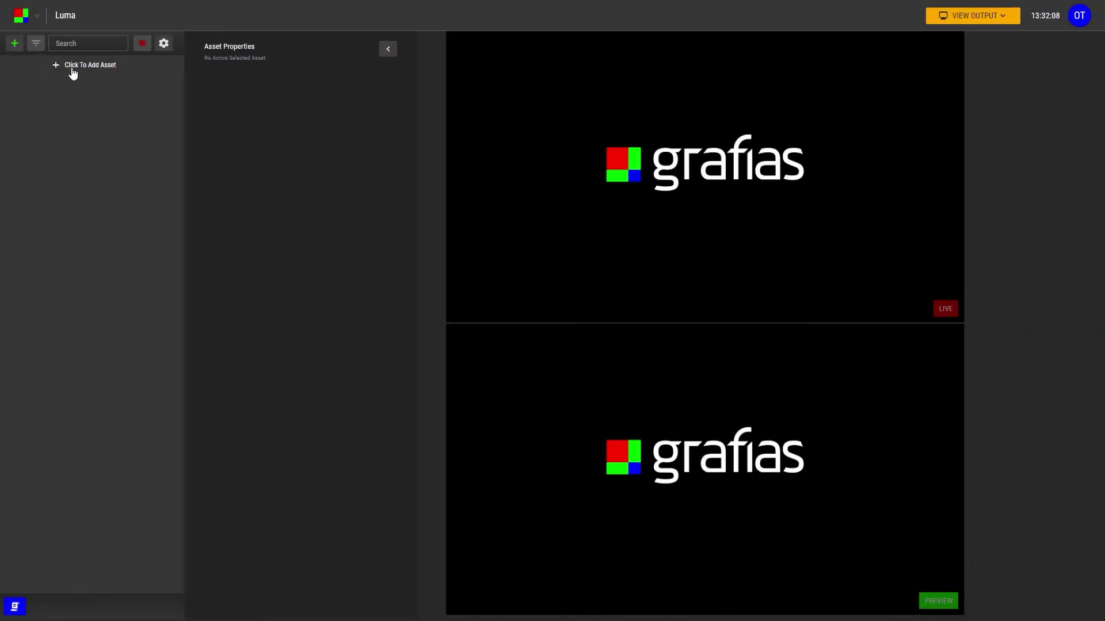
Add a Lower Third asset and choose CLEAN CORPORATE 02 - 03 from the template browser
{"action": "left_click", "coordinate": [72, 69]}
{"action": "left_click", "coordinate": [97, 108]}
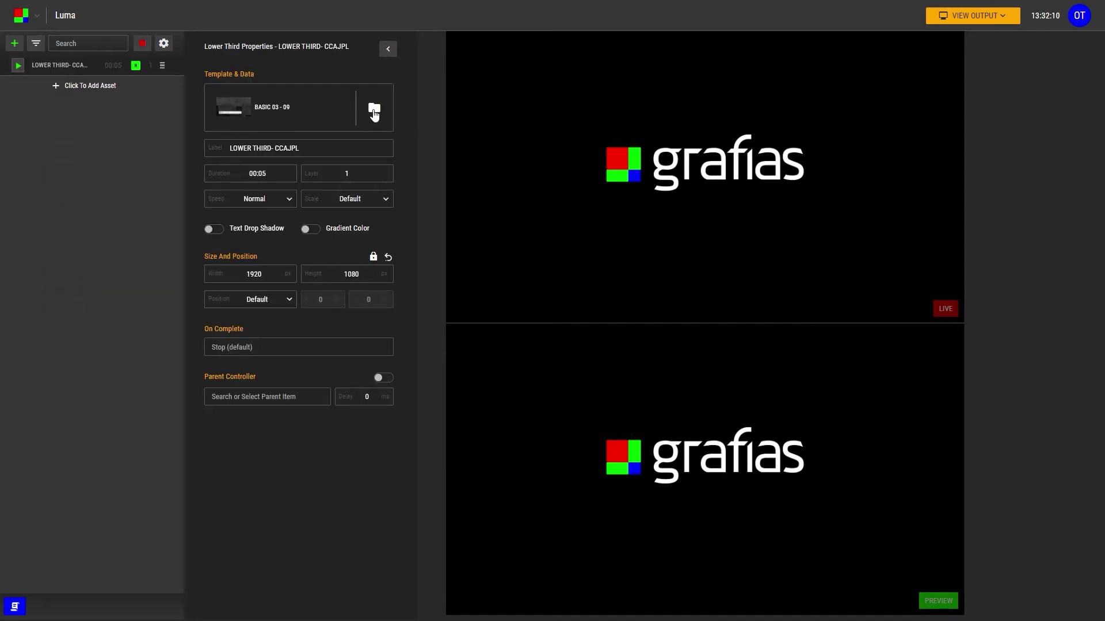
{"action": "left_click", "coordinate": [374, 111]}
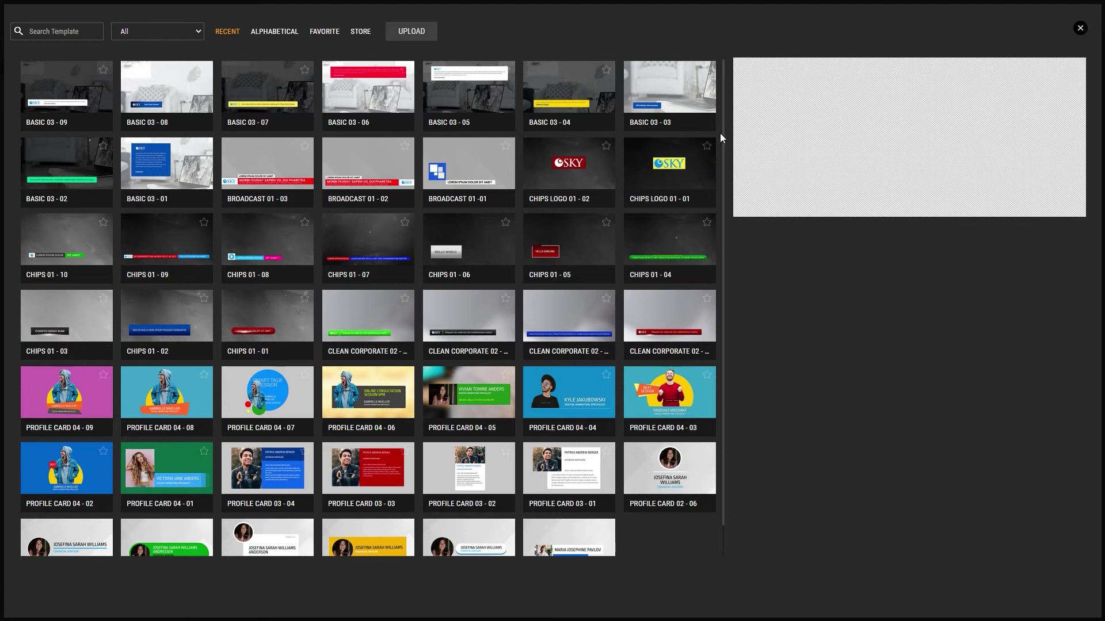
{"action": "left_click_drag", "start_coordinate": [722, 134], "coordinate": [726, 226]}
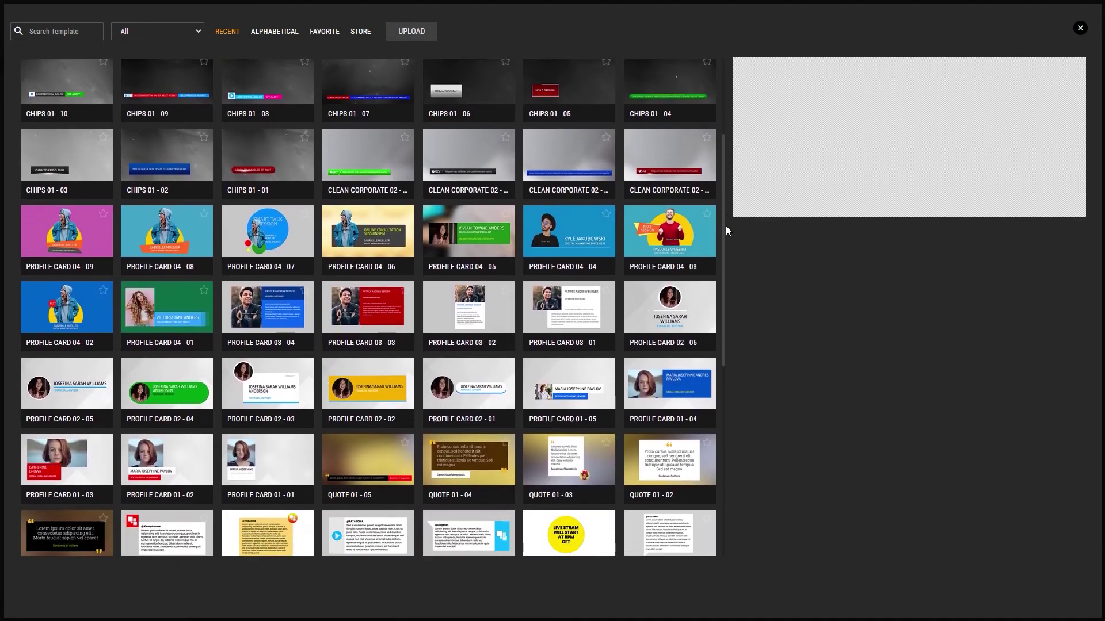
{"action": "left_click", "coordinate": [465, 158]}
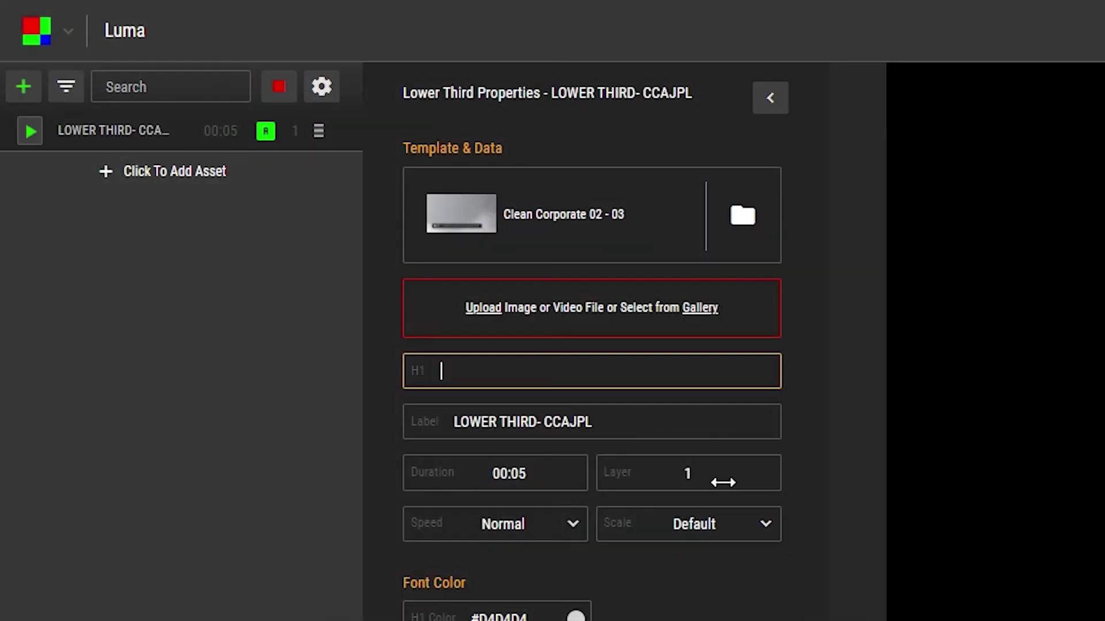
Set the lower third's Layer field to 5 and play it live
{"action": "left_click", "coordinate": [722, 479]}
{"action": "type", "text": "5"}
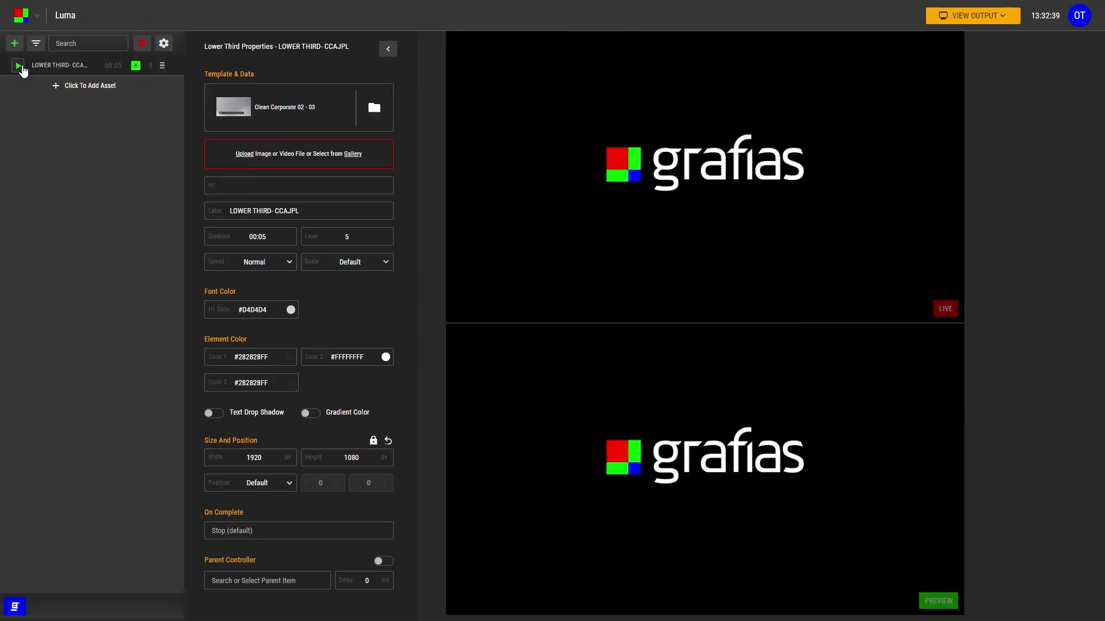
{"action": "left_click", "coordinate": [19, 66]}
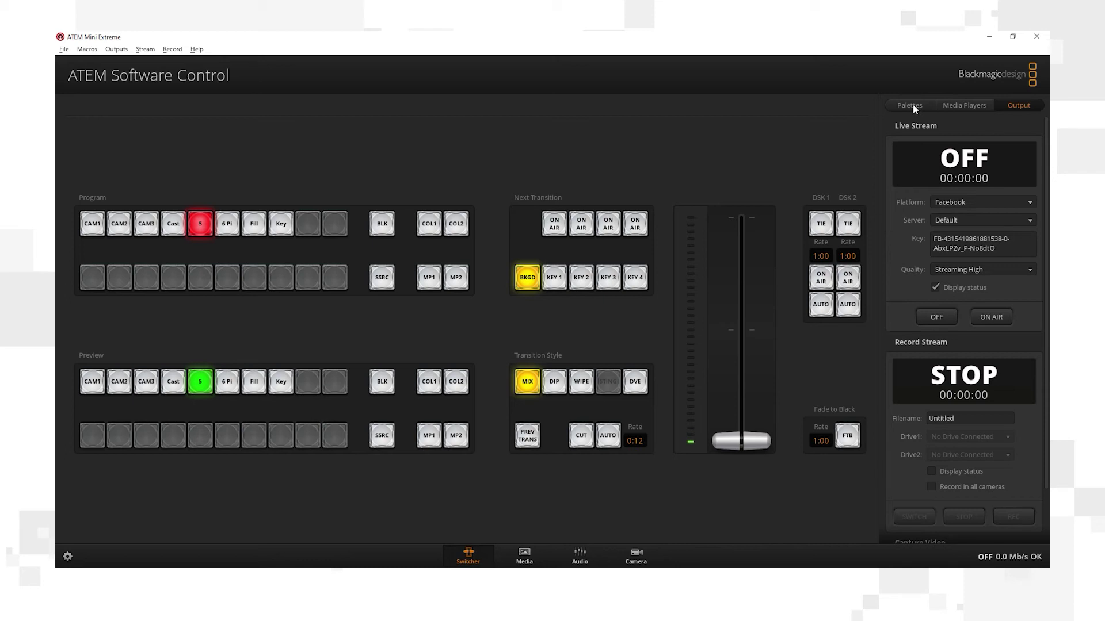
Set downstream key 1's fill and key sources to 5 grafias
{"action": "left_click", "coordinate": [913, 105]}
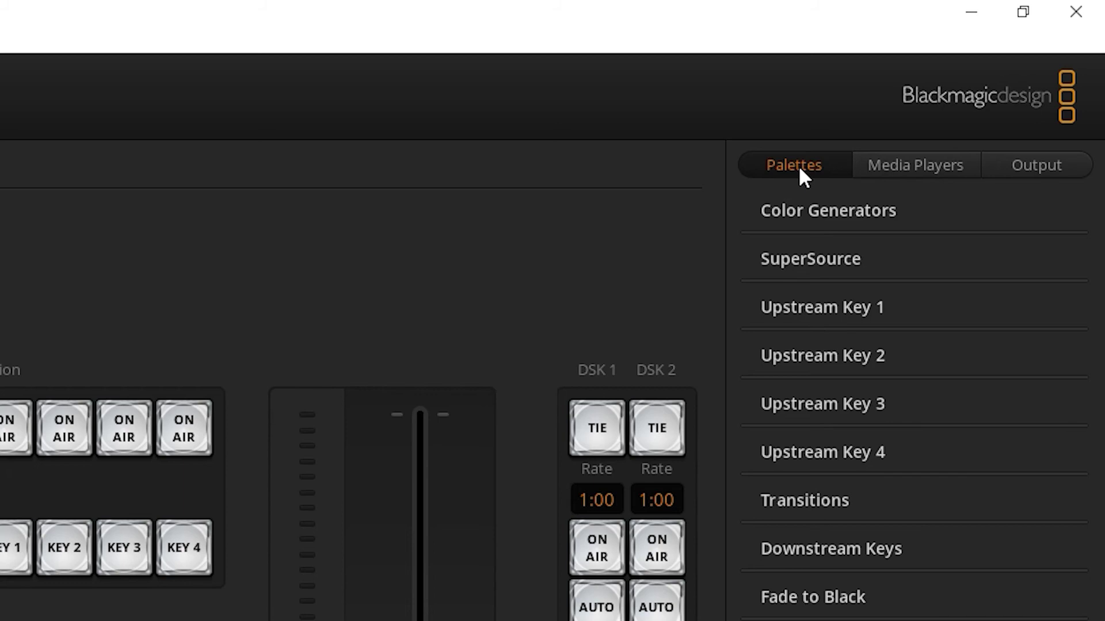
{"action": "left_click", "coordinate": [797, 547]}
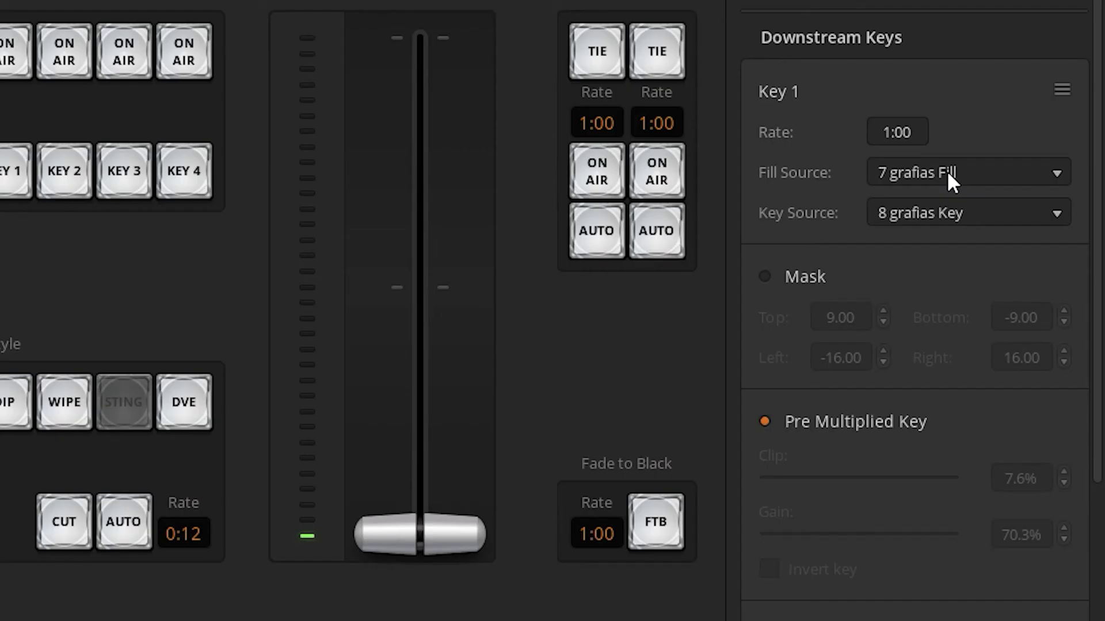
{"action": "left_click", "coordinate": [950, 178]}
{"action": "left_click", "coordinate": [947, 122]}
{"action": "left_click", "coordinate": [949, 213]}
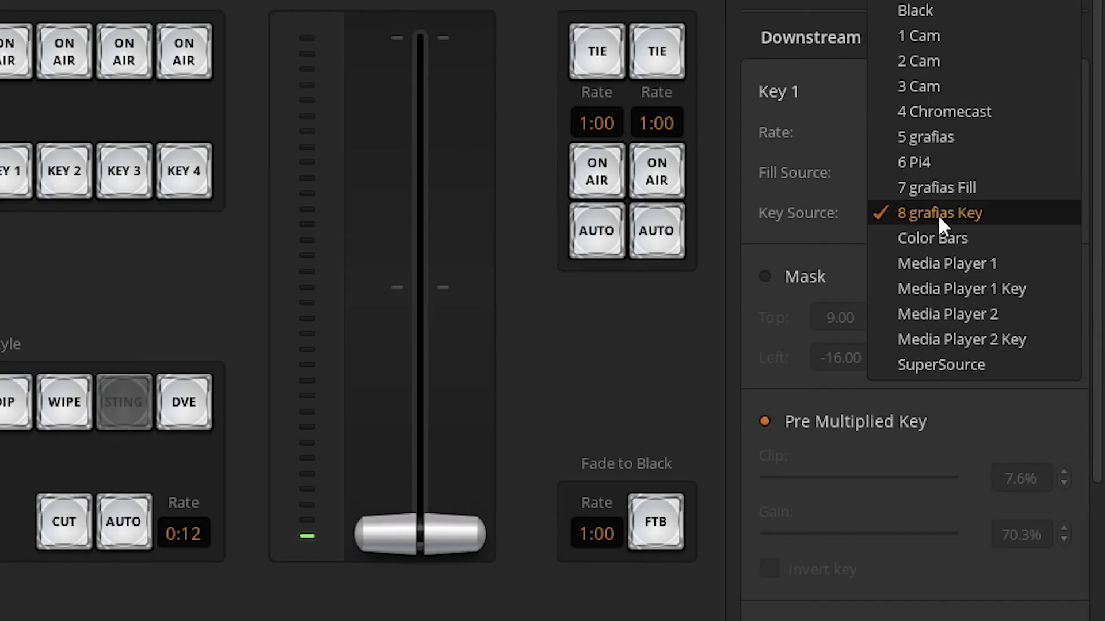
{"action": "left_click", "coordinate": [940, 140]}
Turn off Pre Multiplied Key, adjust the clip value, and put DSK 1 on air
{"action": "left_click", "coordinate": [765, 421]}
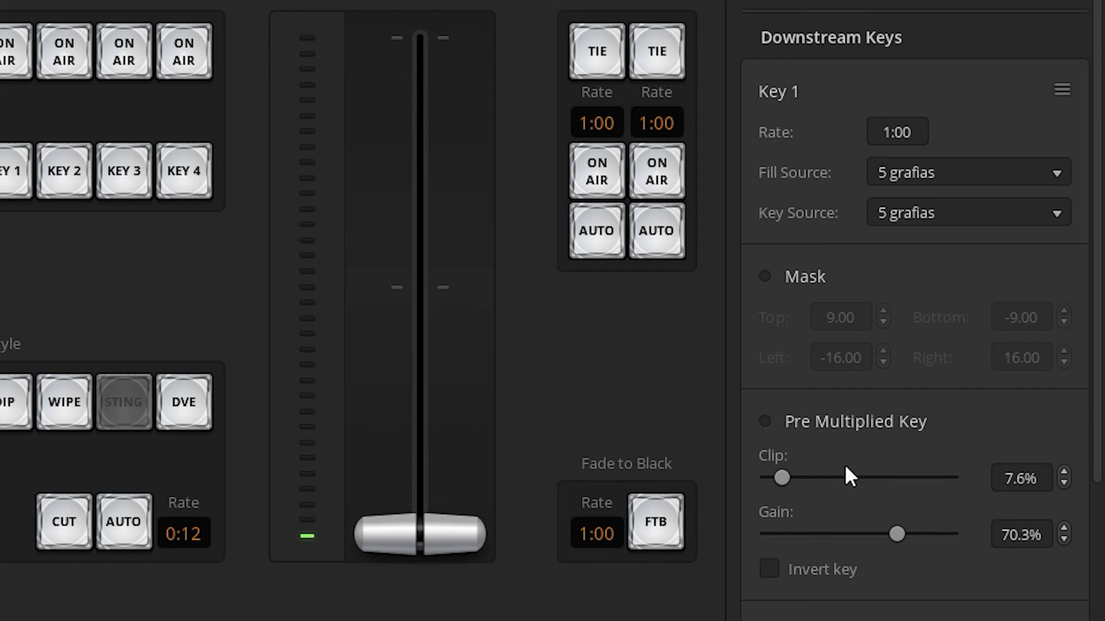
{"action": "left_click", "coordinate": [1005, 478]}
{"action": "left_click", "coordinate": [593, 168]}
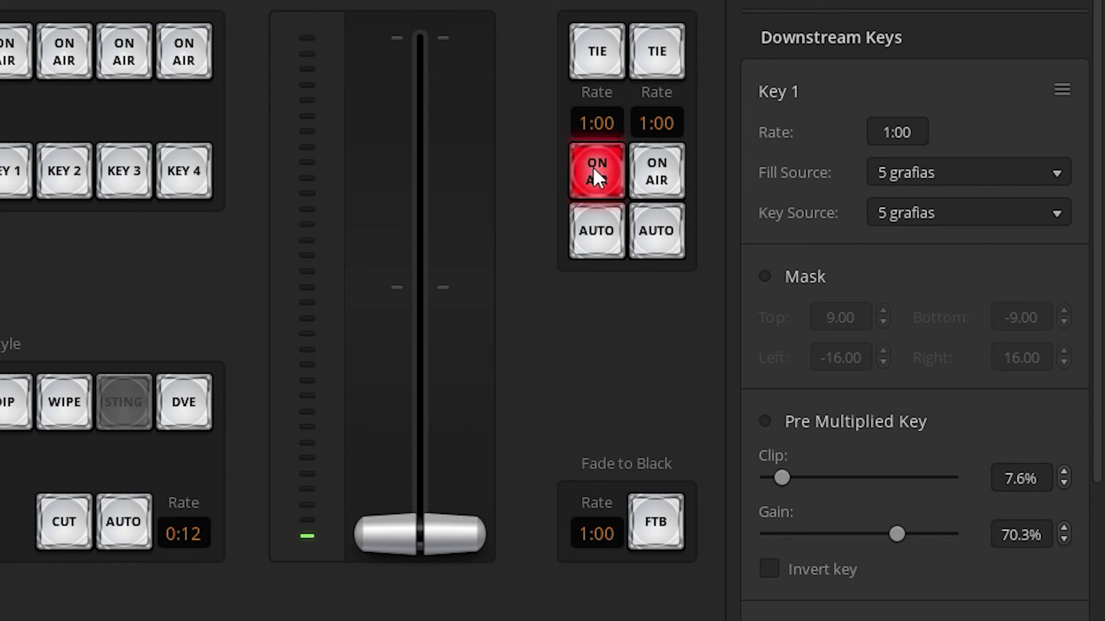